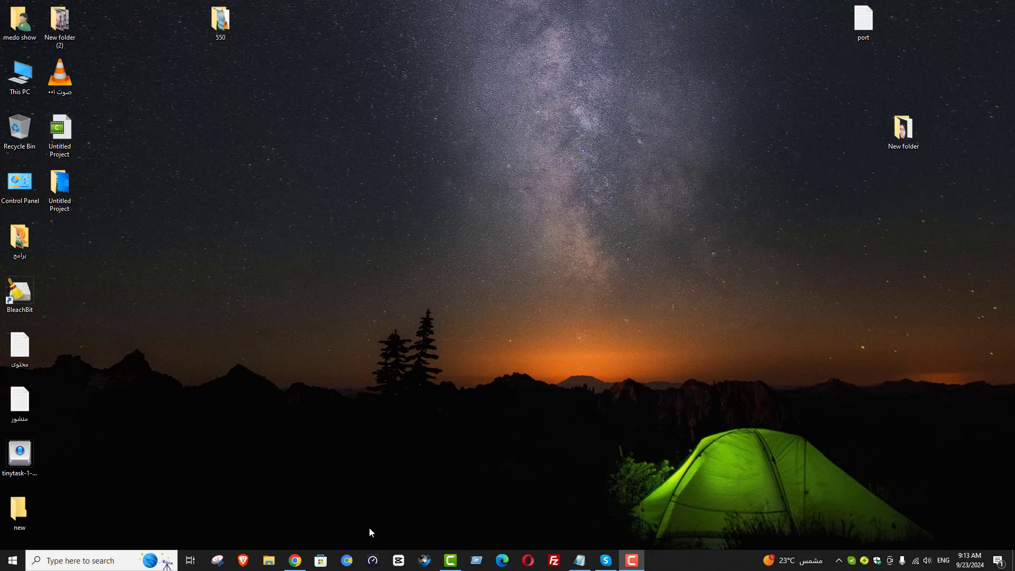
- Open Chrome and search Google for filezilla
left_click(305, 559)
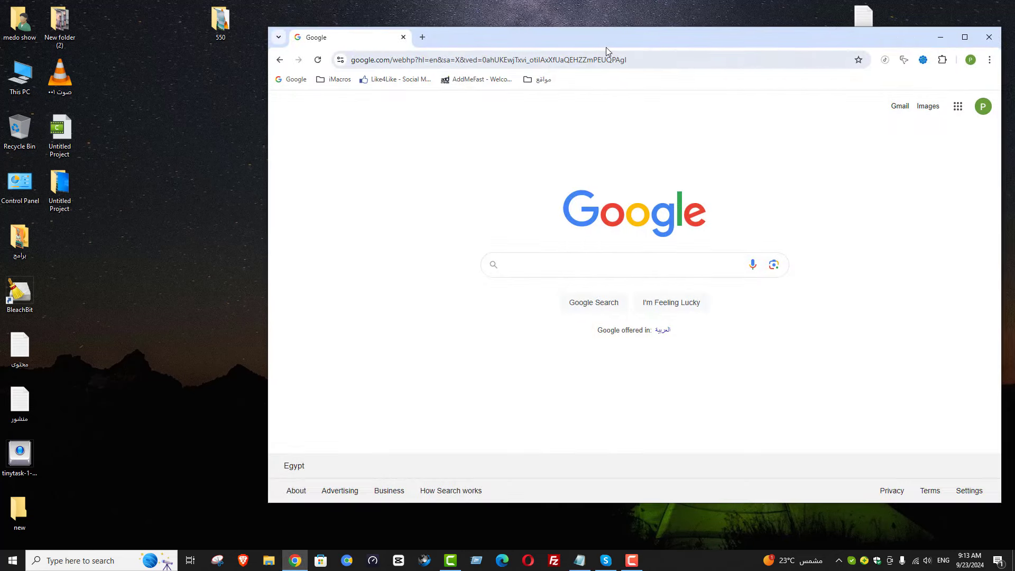
left_click_drag(605, 47, 512, 46)
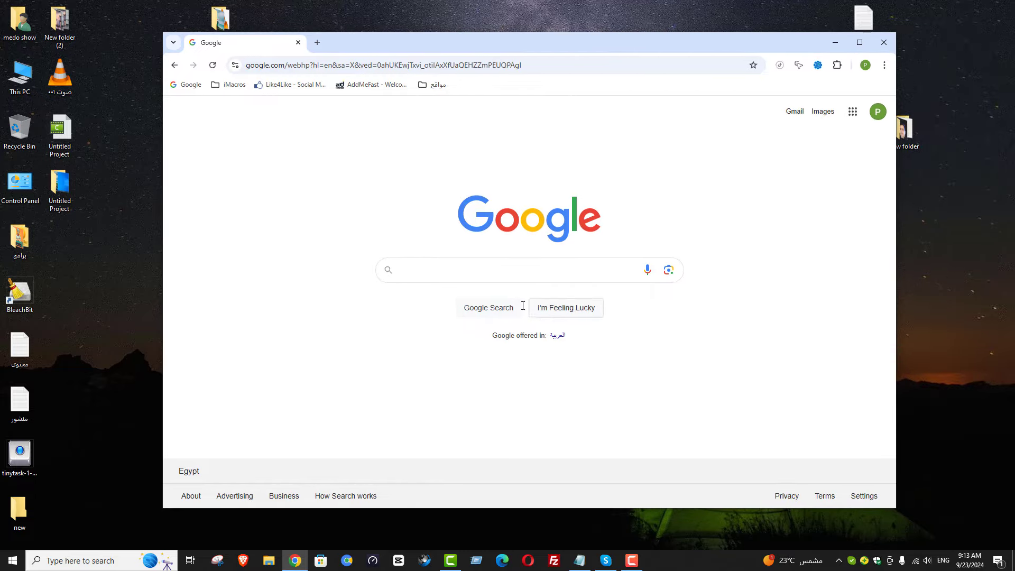
left_click(528, 267)
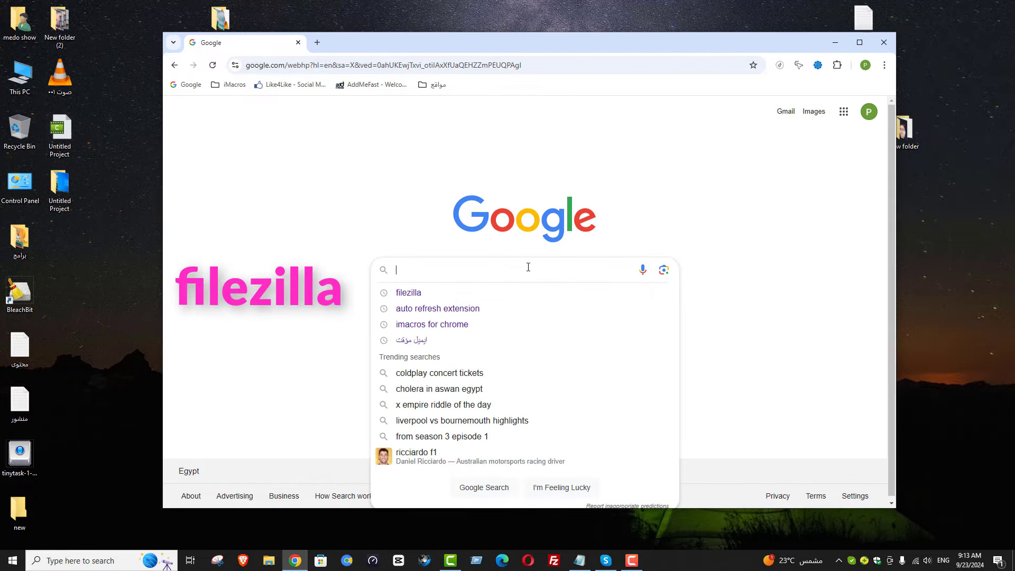
left_click(429, 292)
left_click_drag(500, 43, 607, 47)
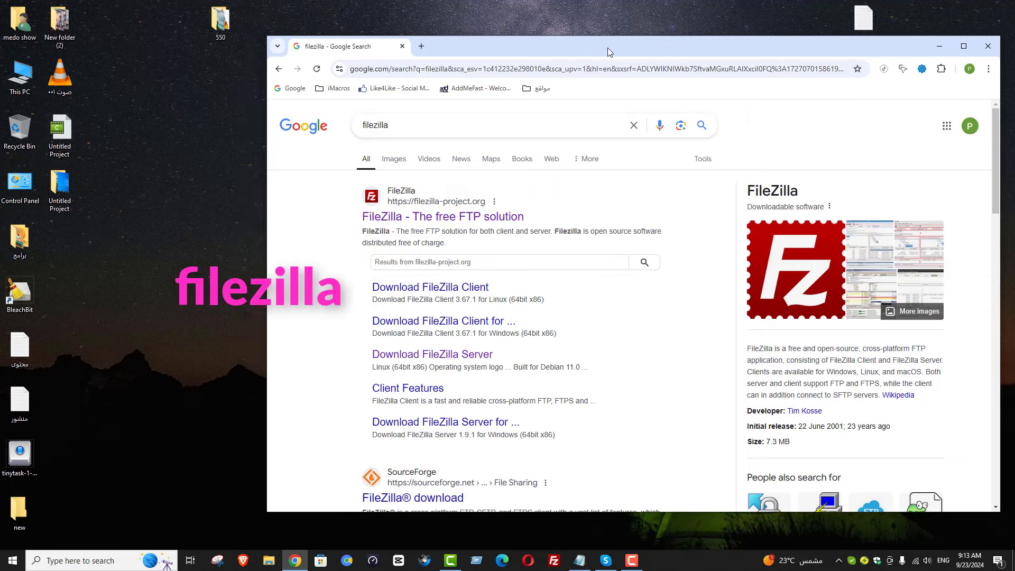
- Open the official FileZilla site and download the free edition of FileZilla Client for Windows (64bit x86)
middle_click(398, 217)
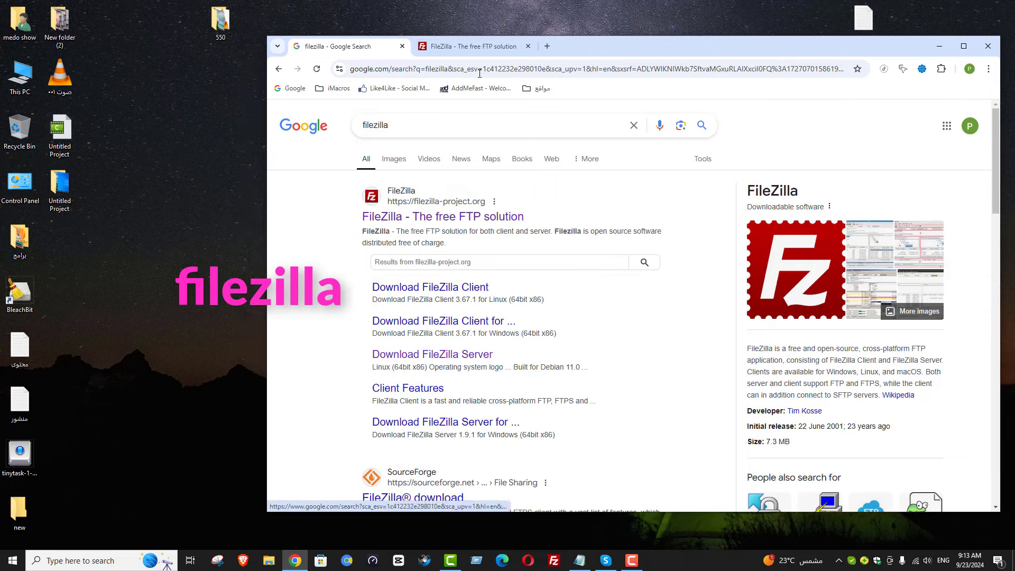
left_click(474, 50)
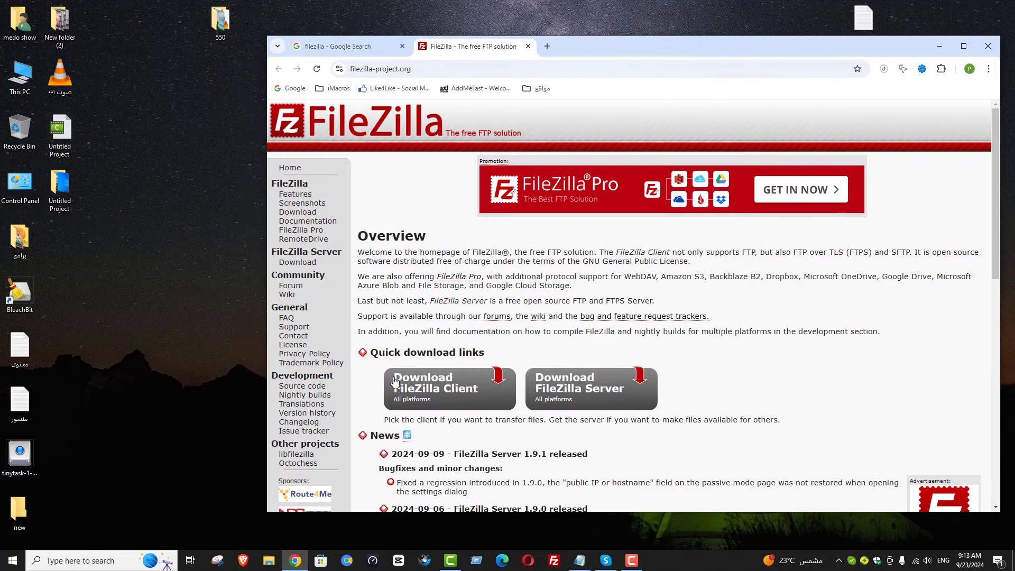
left_click(422, 388)
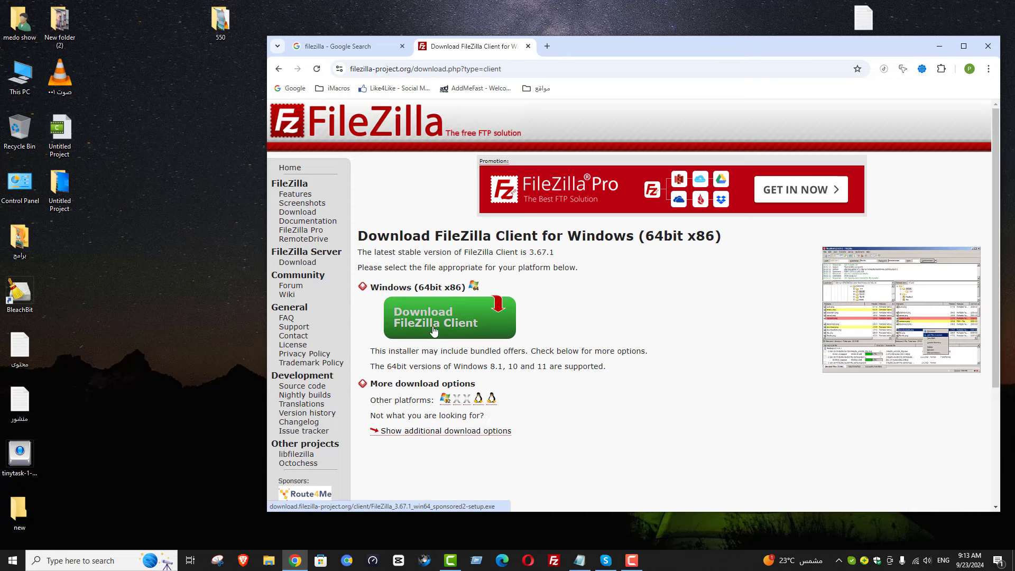
left_click(417, 322)
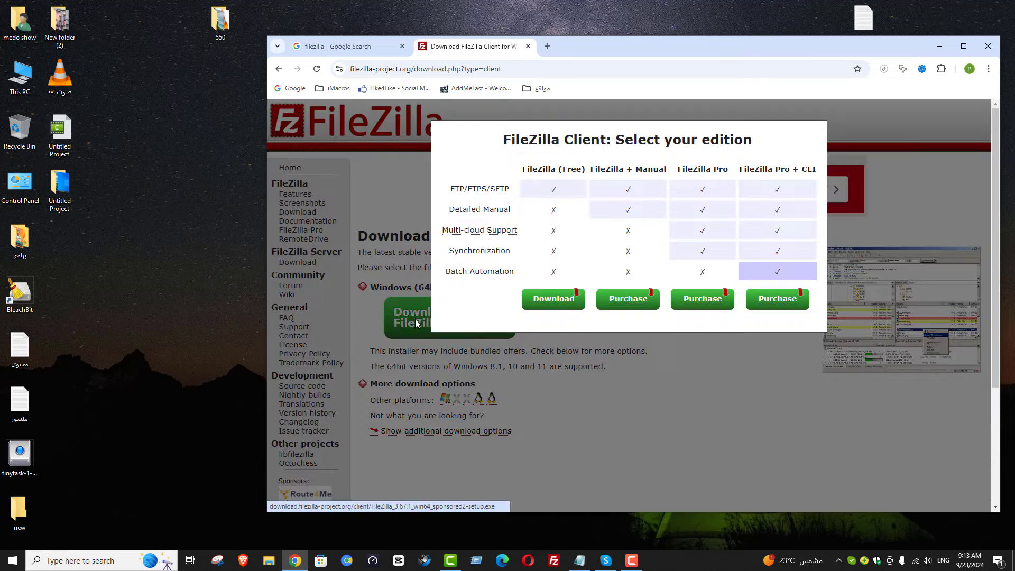
left_click(553, 299)
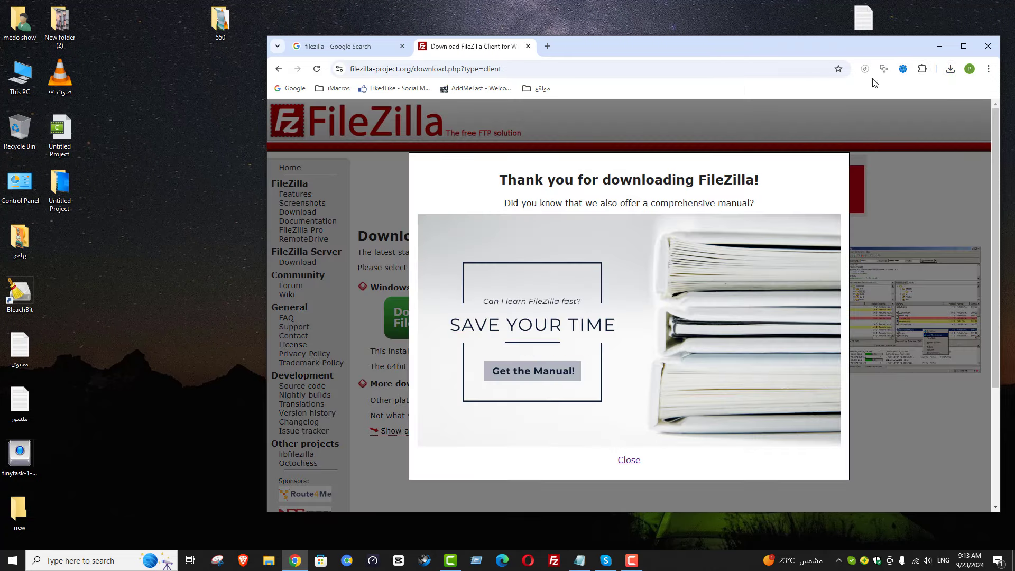
- Move the downloaded FileZilla installer from the Downloads folder to the desktop, then put the folder and browser windows away
left_click(948, 74)
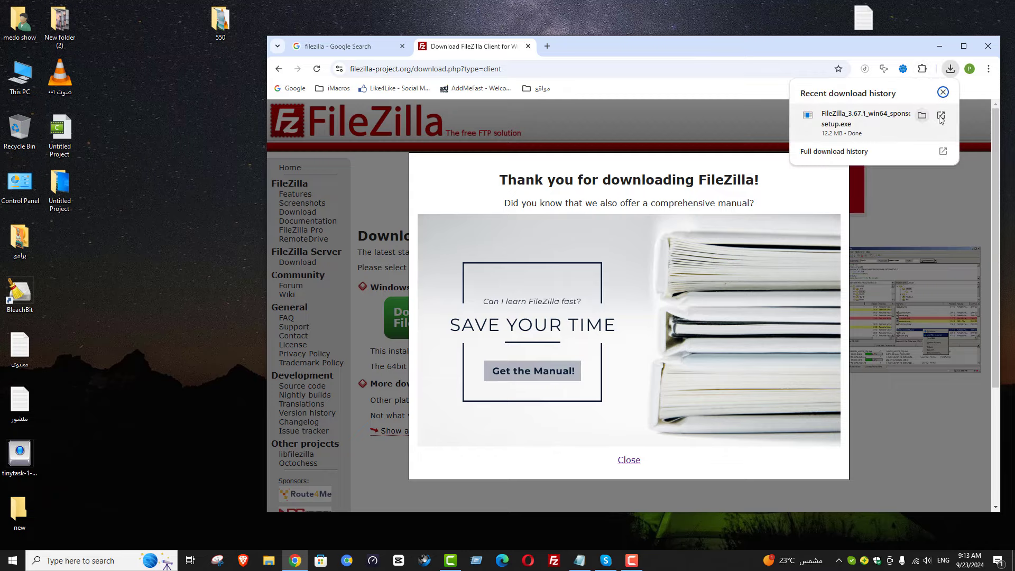
left_click(525, 155)
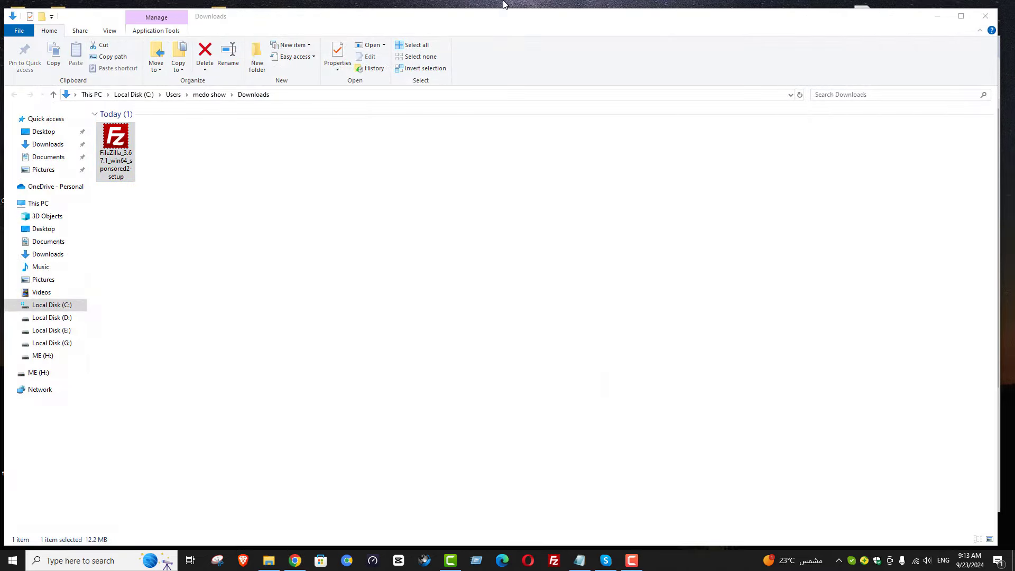
left_click_drag(503, 21, 611, 102)
left_click_drag(346, 219, 181, 206)
left_click_drag(660, 91, 665, 116)
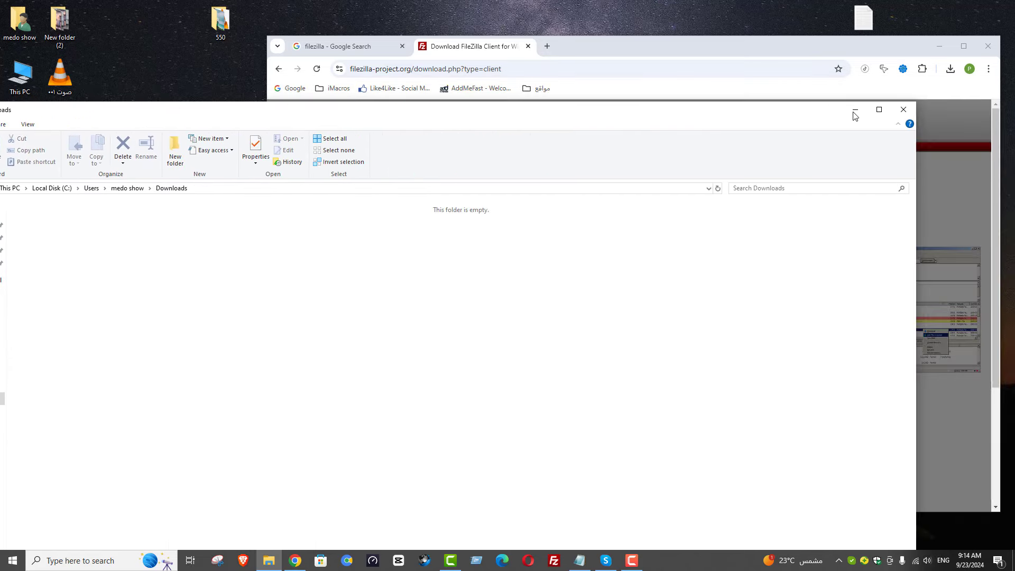
left_click(902, 109)
left_click(527, 47)
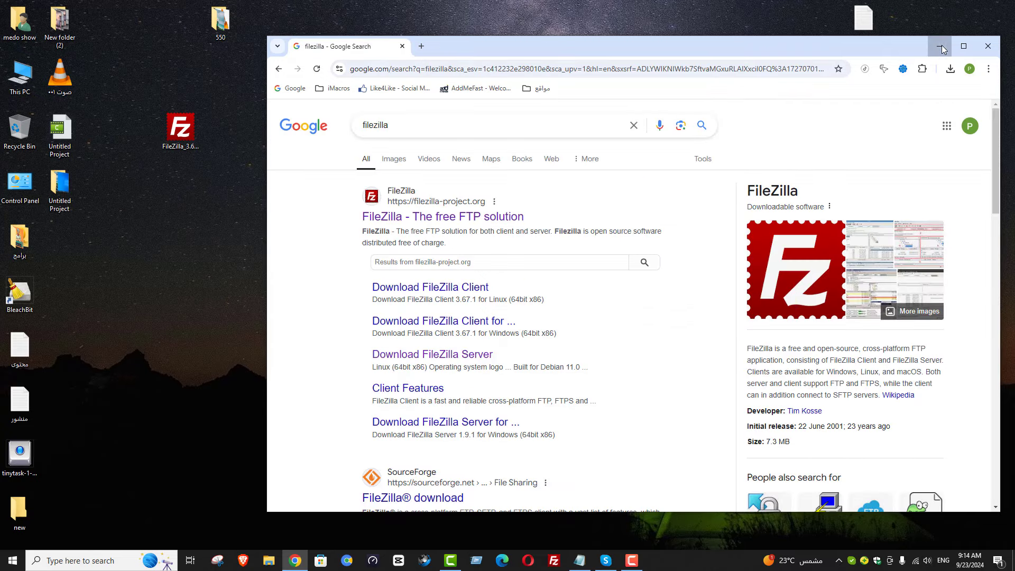
left_click(940, 46)
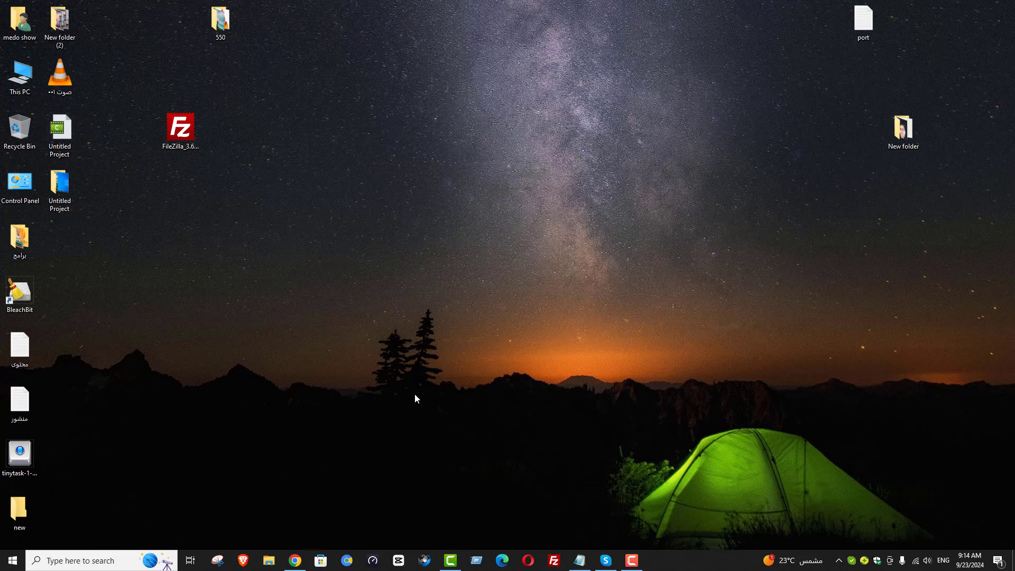
- Launch the installed FileZilla, move its window aside to expose the desktop, and place the installer icon beside the other desktop icons
left_click(554, 561)
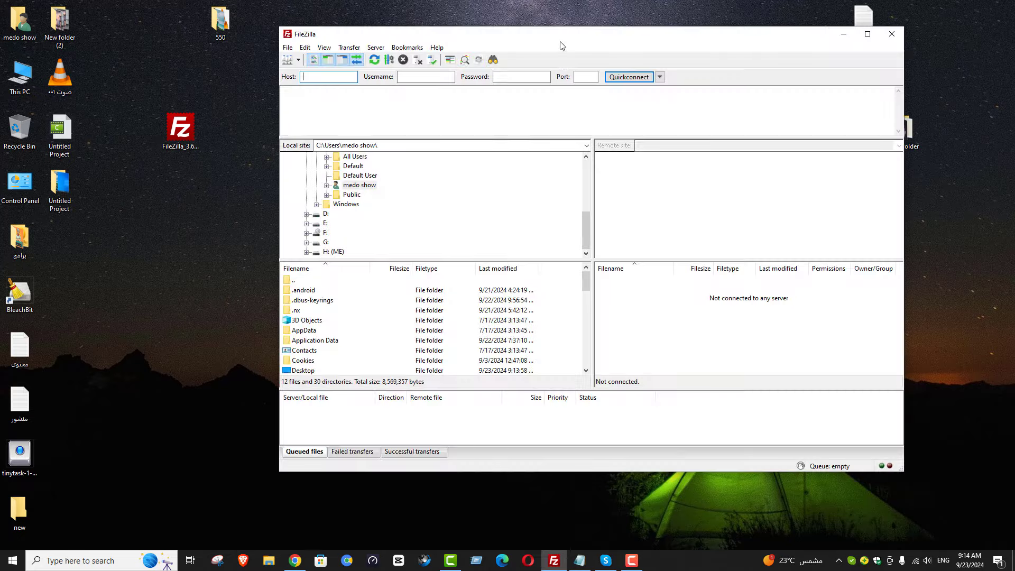
left_click_drag(561, 46, 682, 65)
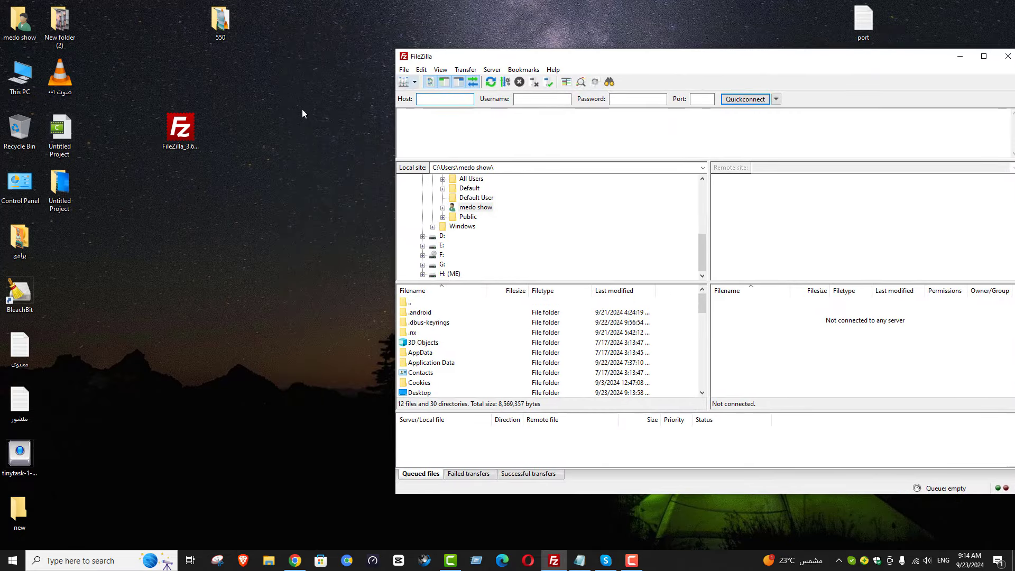
left_click_drag(181, 113, 69, 252)
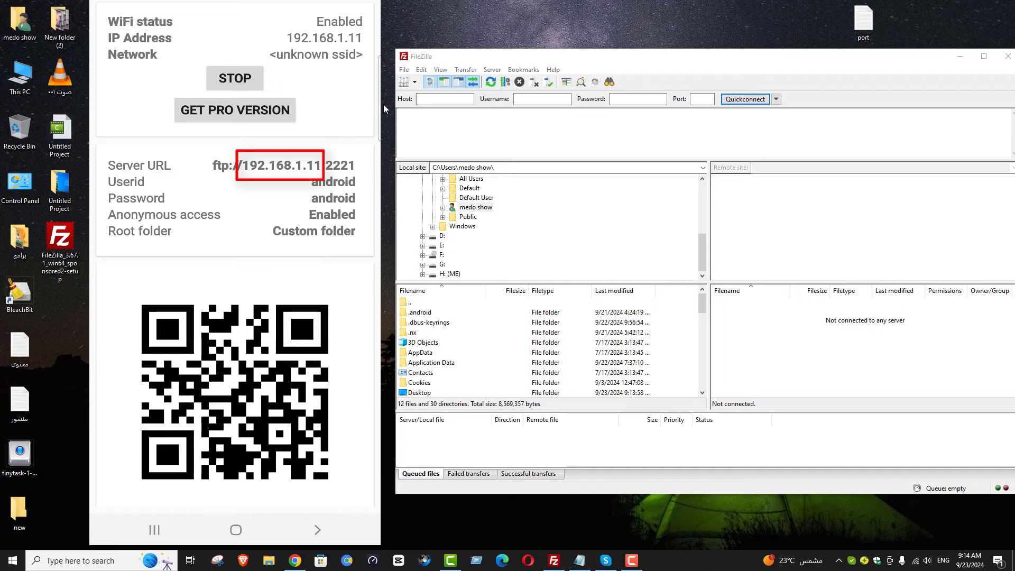
- Copy the address 192.168.1.11 from the port note in Notepad into FileZilla's Host field
left_click(439, 100)
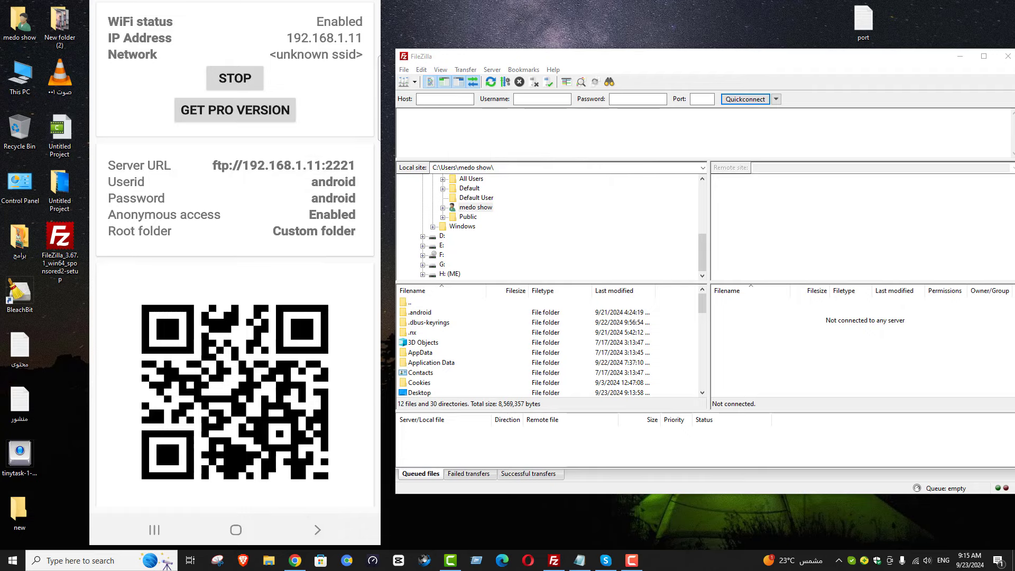
left_click(579, 560)
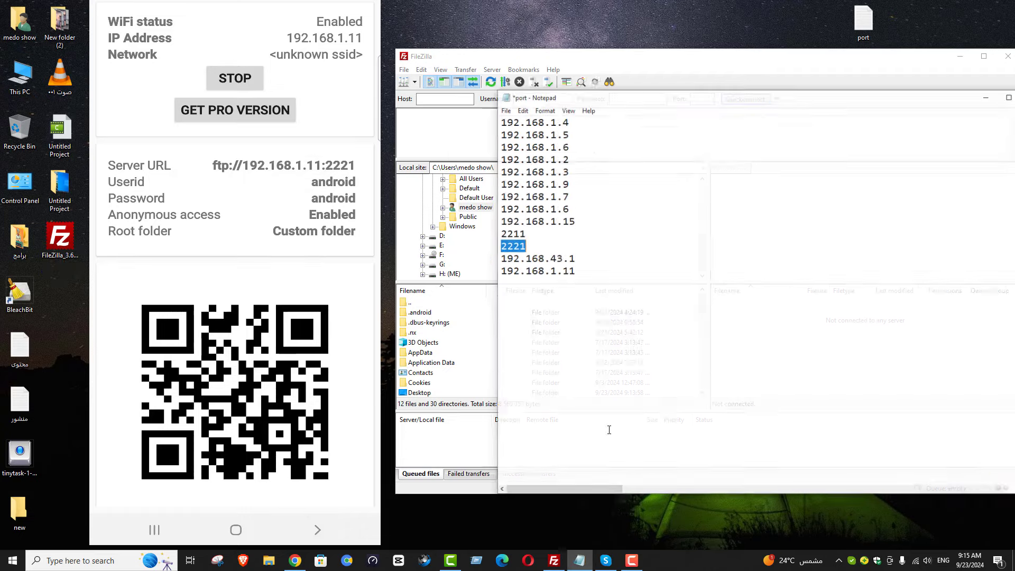
left_click(575, 263)
left_click_drag(520, 263, 501, 262)
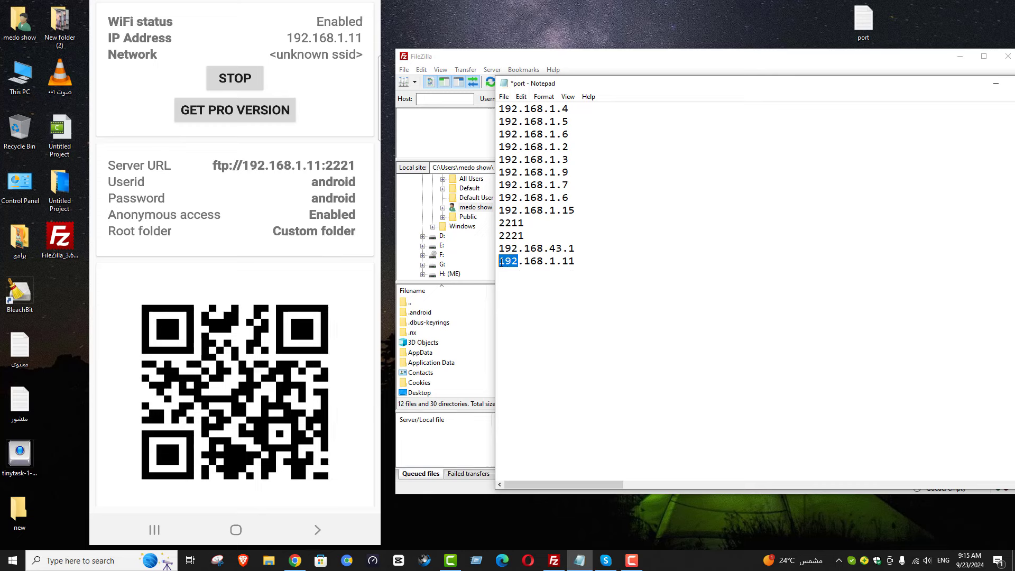
left_click(576, 262)
left_click_drag(576, 263, 500, 261)
right_click(521, 260)
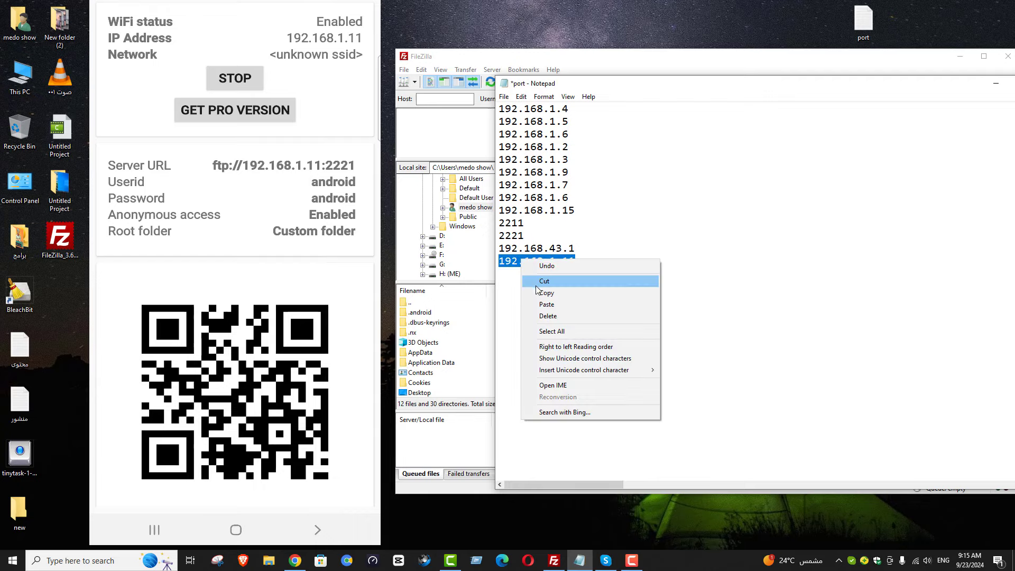
left_click(533, 292)
left_click(429, 100)
right_click(429, 100)
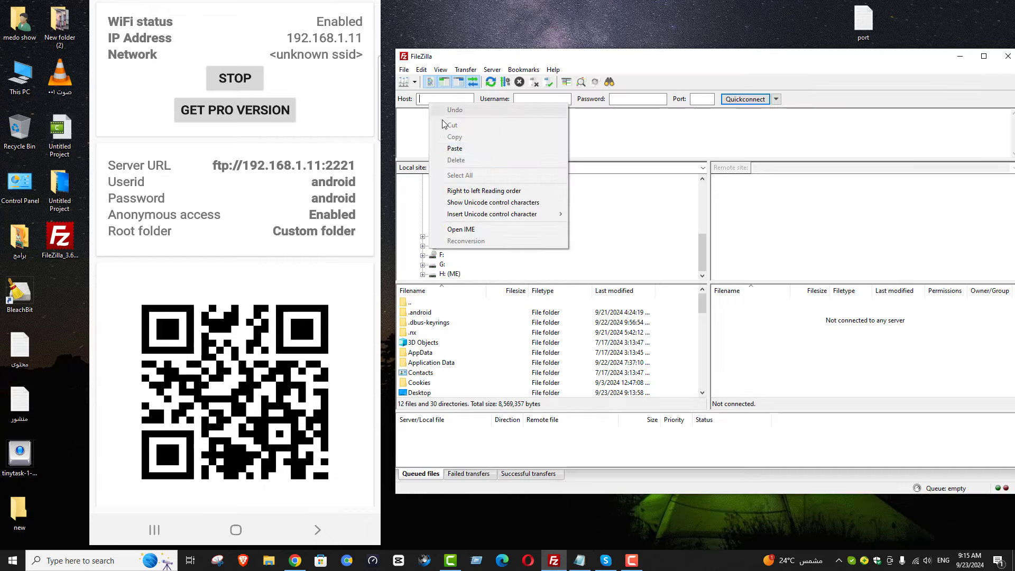
left_click(447, 144)
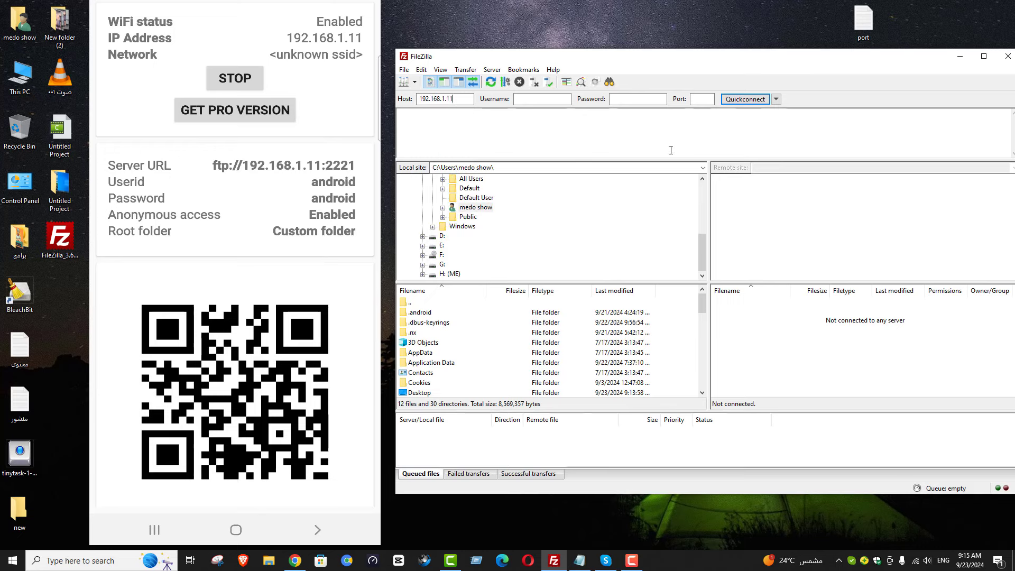
- Set the port to 2221 and connect to the phone's FTP server
left_click(698, 102)
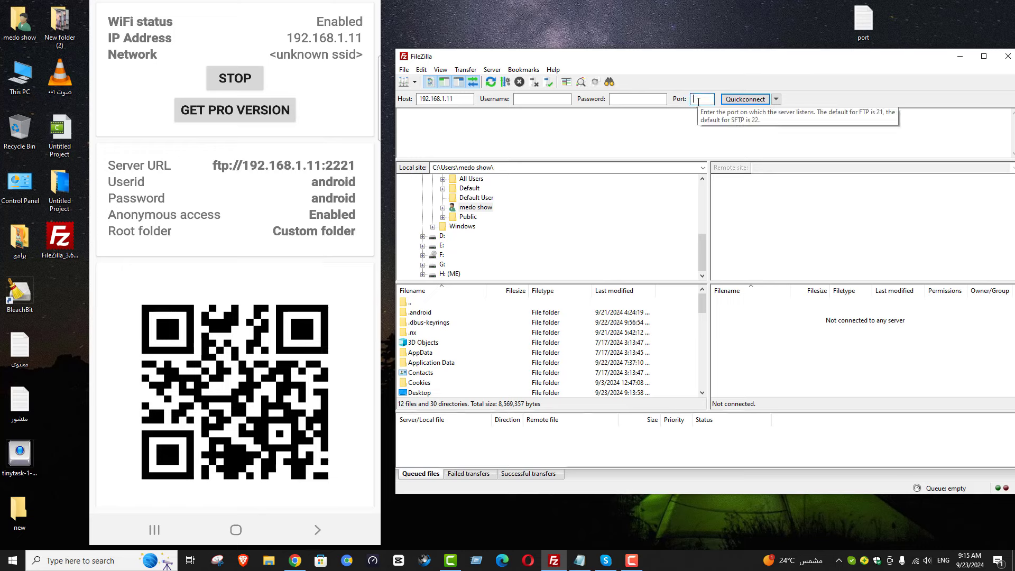
type("2221")
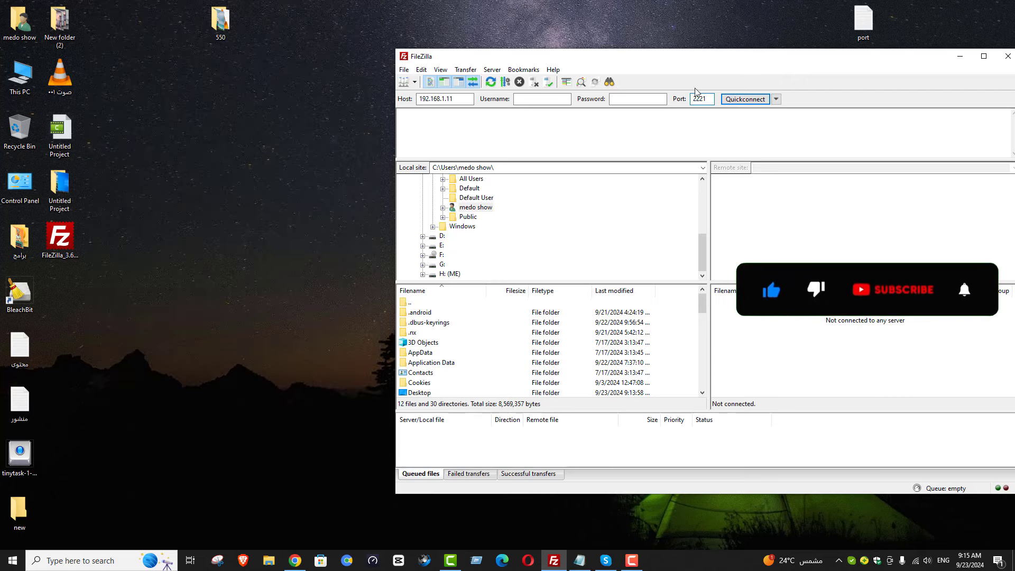
left_click(745, 99)
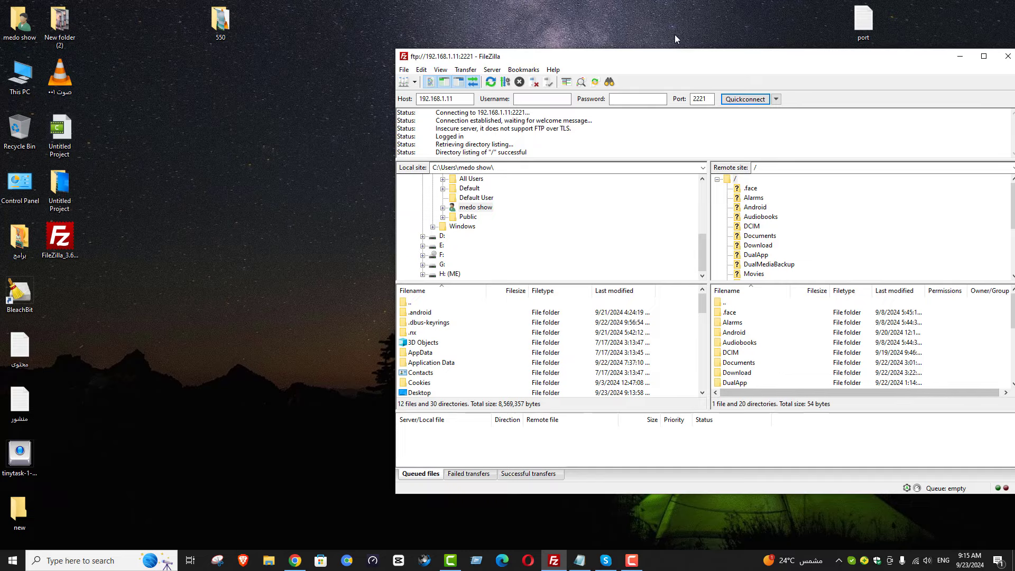
- Maximize FileZilla and open the /DCIM/Camera folder on the remote site
double_click(684, 57)
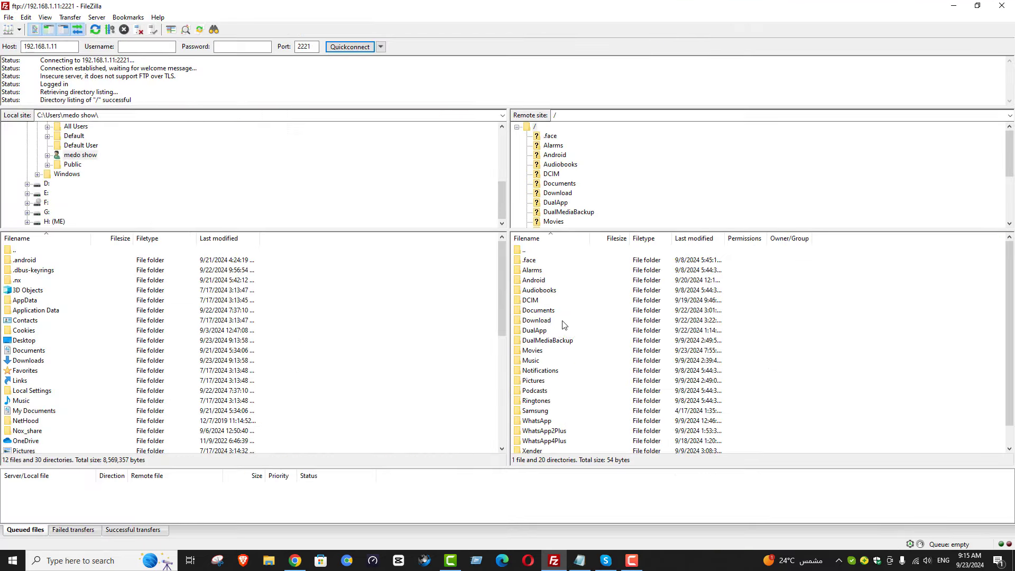
double_click(534, 300)
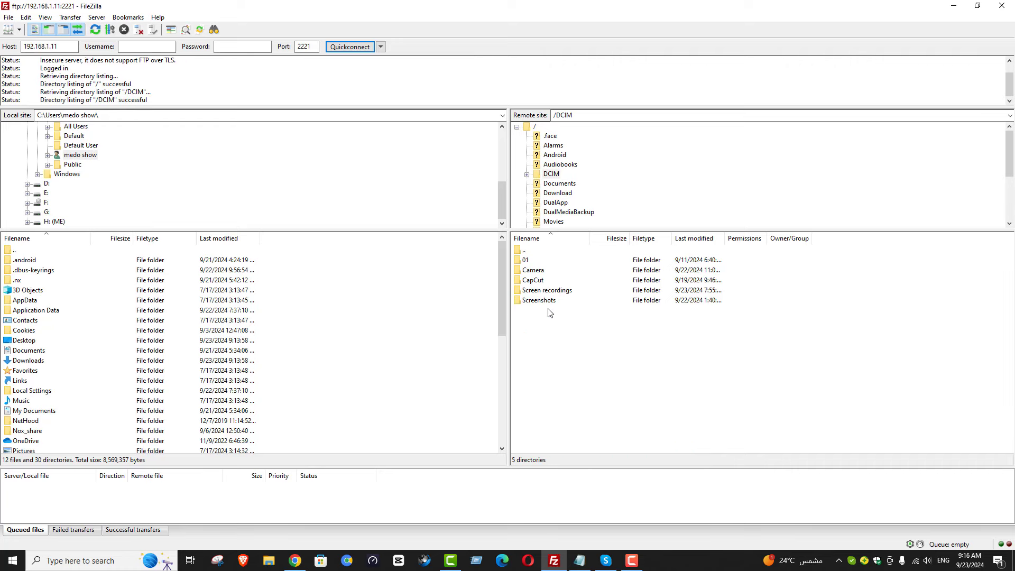
double_click(533, 270)
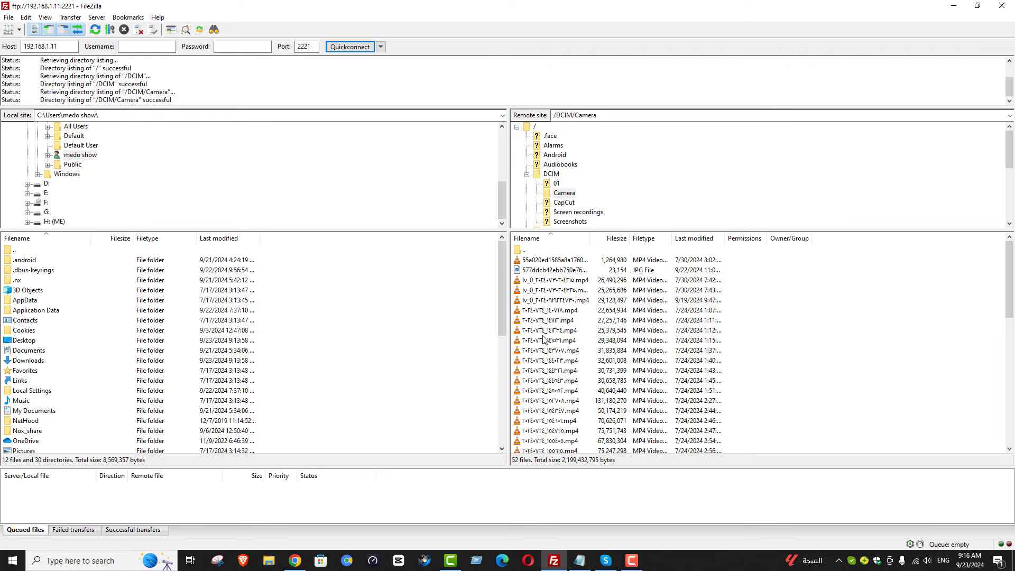
left_click_drag(863, 294, 717, 385)
left_click_drag(712, 395, 710, 392)
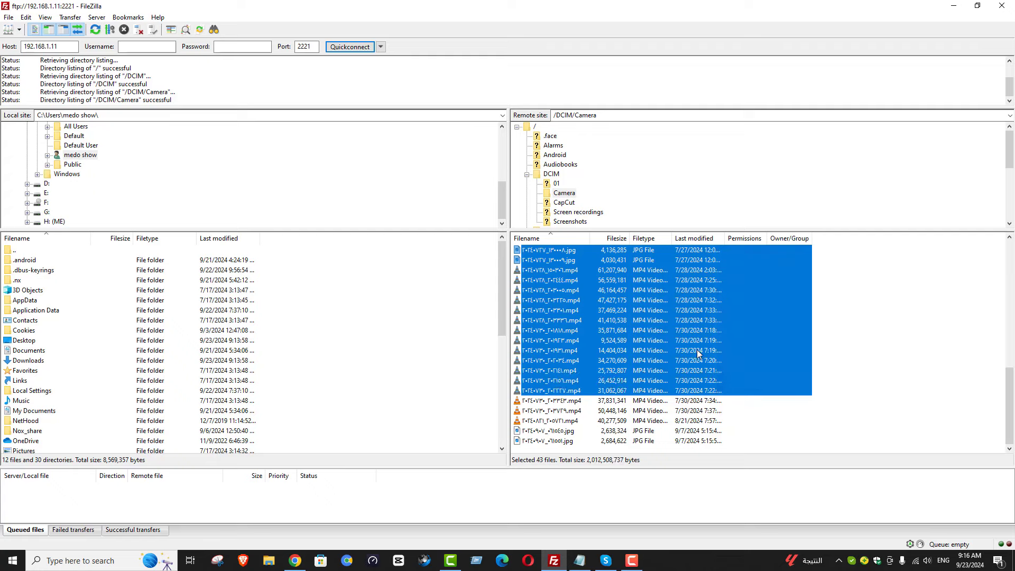
scroll(698, 353, "up", 5)
left_click(657, 365)
scroll(656, 365, "up", 3)
scroll(657, 365, "up", 3)
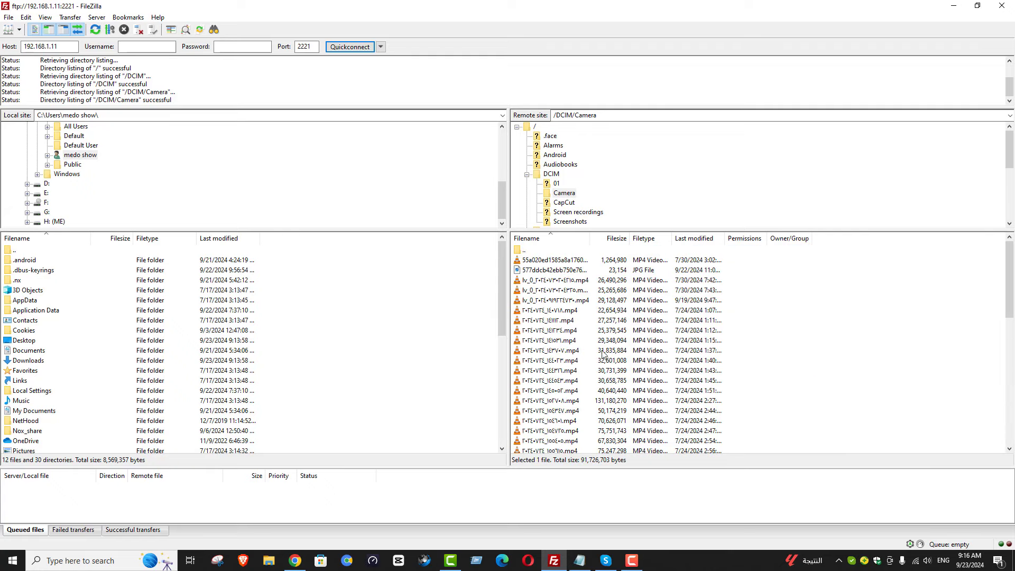
- Restore the smaller FileZilla window and download lv_0_٢٠٢٤٠٧٣٠٢٠٤٢١٥.mp4 from the remote Camera folder to the desktop
left_click(550, 282)
double_click(555, 4)
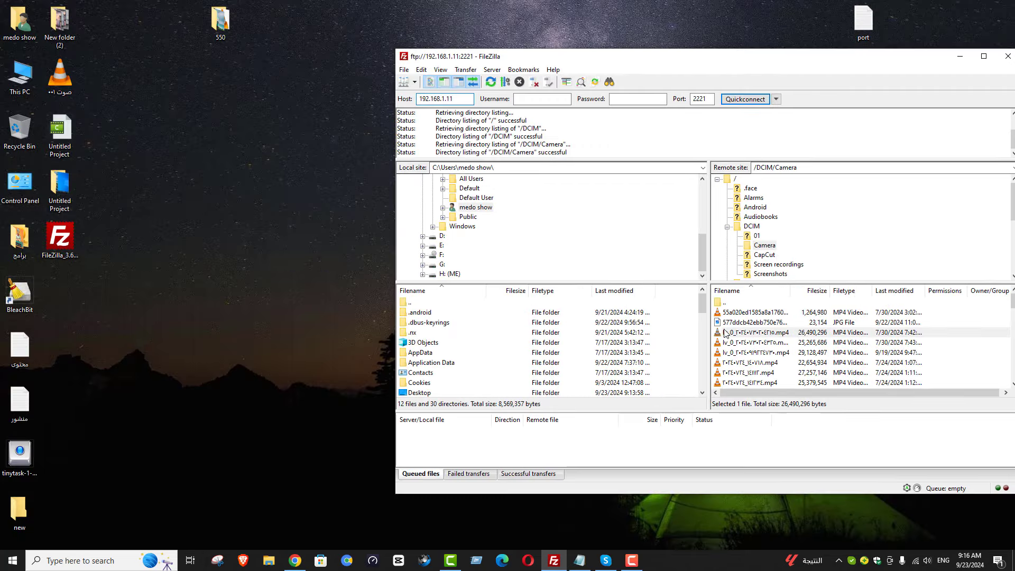
left_click_drag(724, 336, 280, 277)
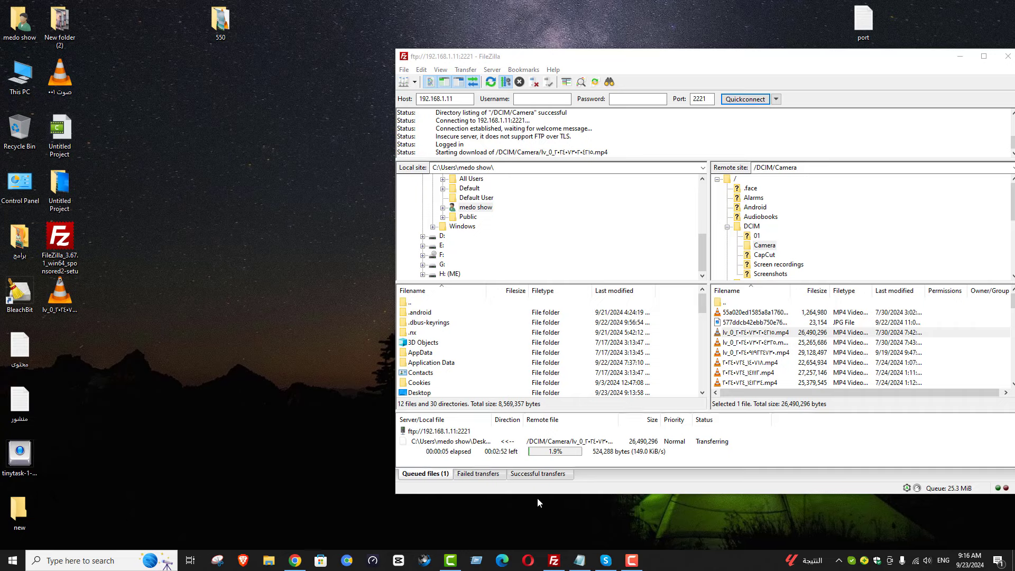
left_click_drag(537, 493, 537, 515)
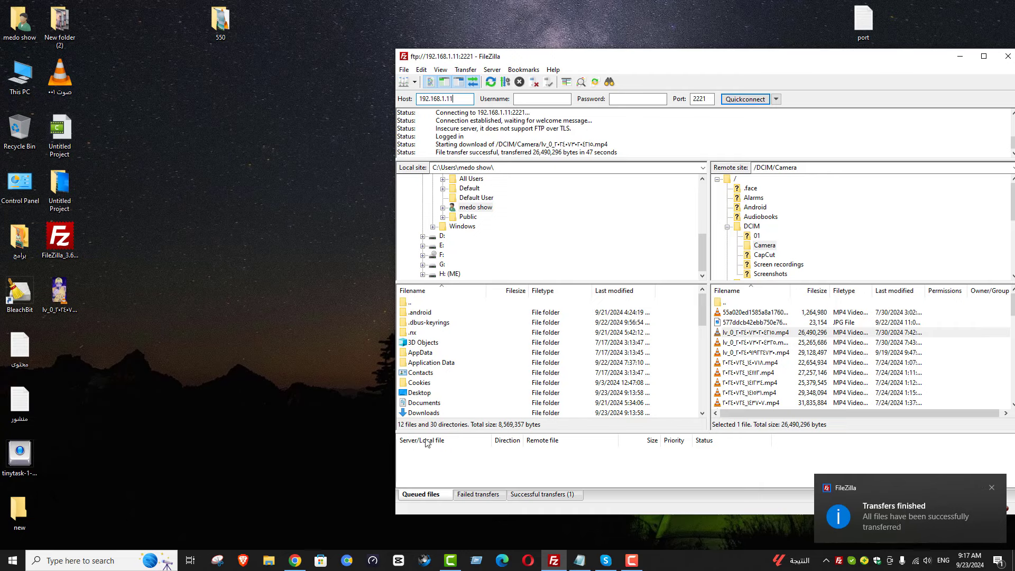
- Move the downloaded video to an empty area of the desktop, play it in VLC, and close the player
left_click(63, 294)
left_click_drag(62, 294, 264, 239)
double_click(263, 240)
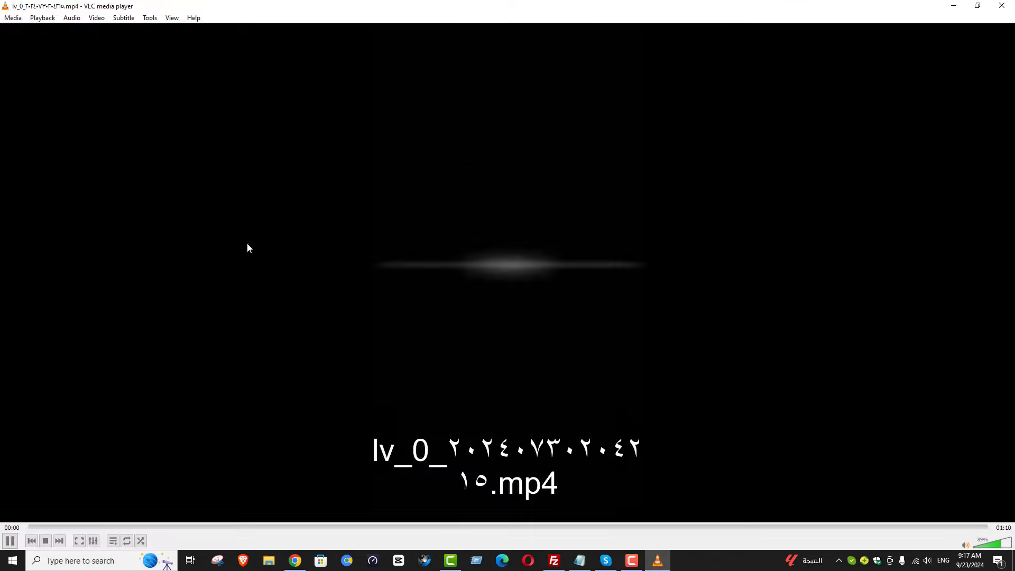
left_click(1007, 4)
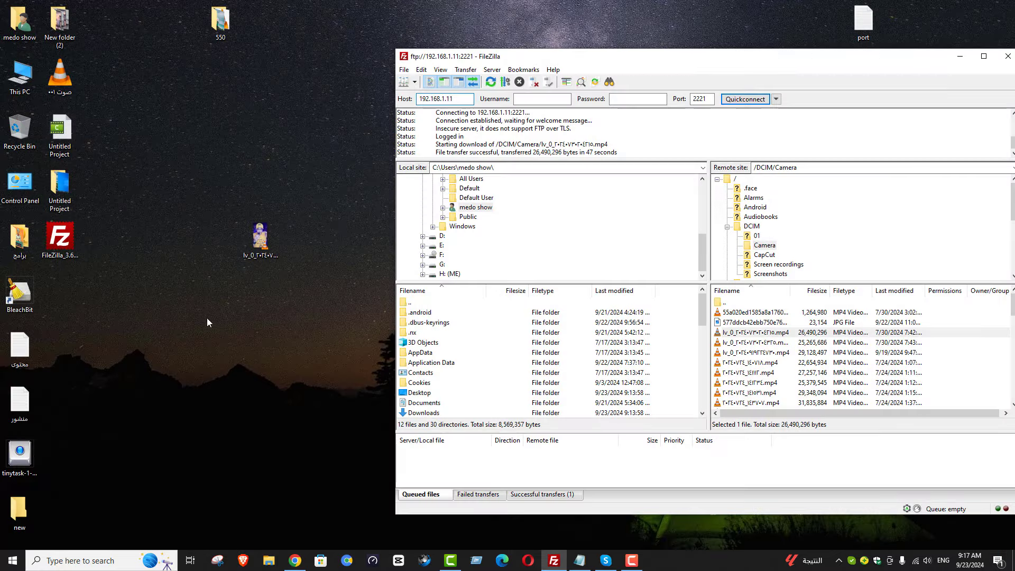
- Delete lv_0_٢٠٢٤٠٧٣٠٢٠٤٢١٥.mp4 from the remote Camera folder and upload the desktop copy back into that folder
right_click(756, 332)
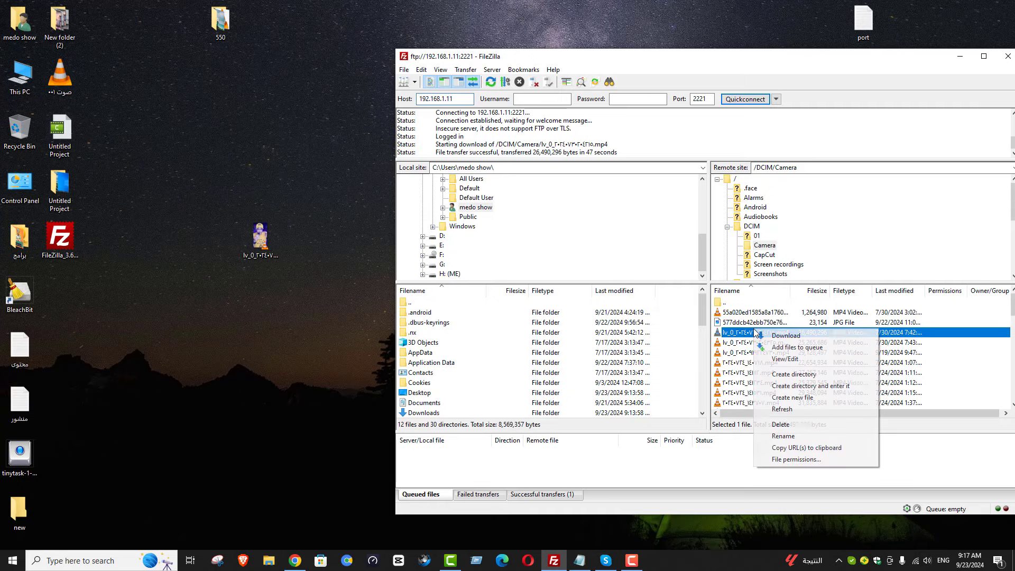
left_click(780, 423)
left_click(733, 285)
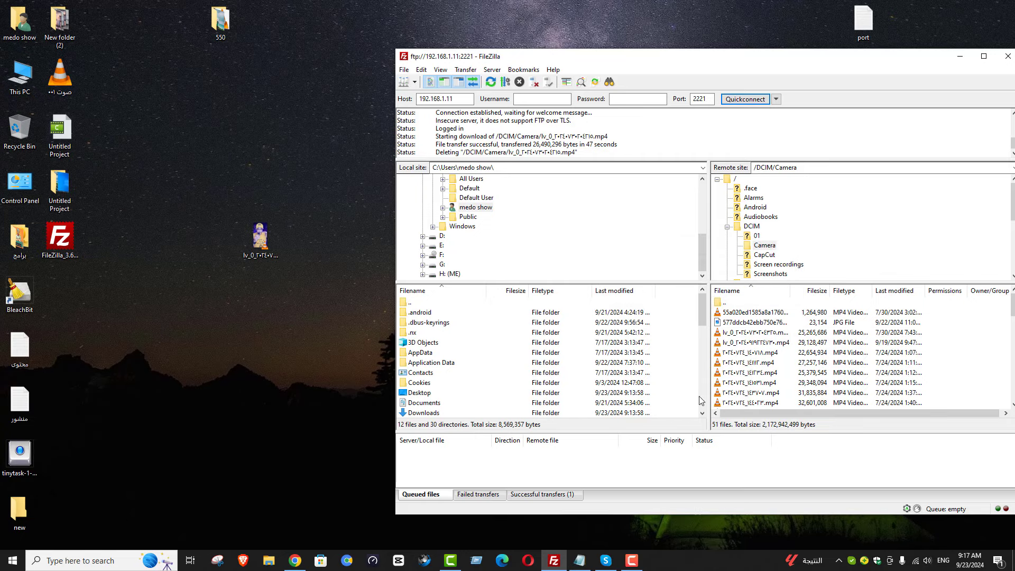
left_click_drag(271, 246, 781, 373)
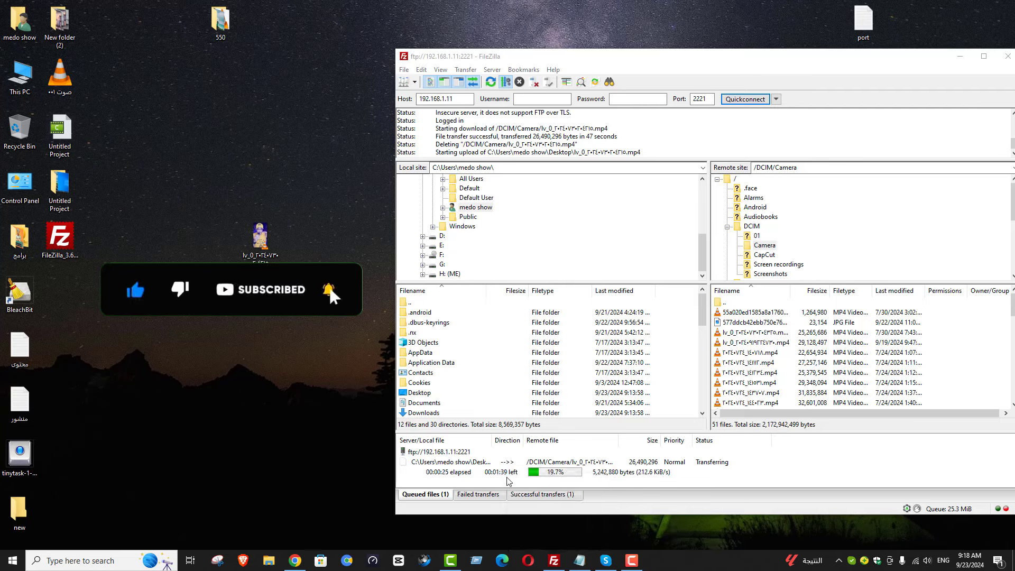
left_click(492, 508)
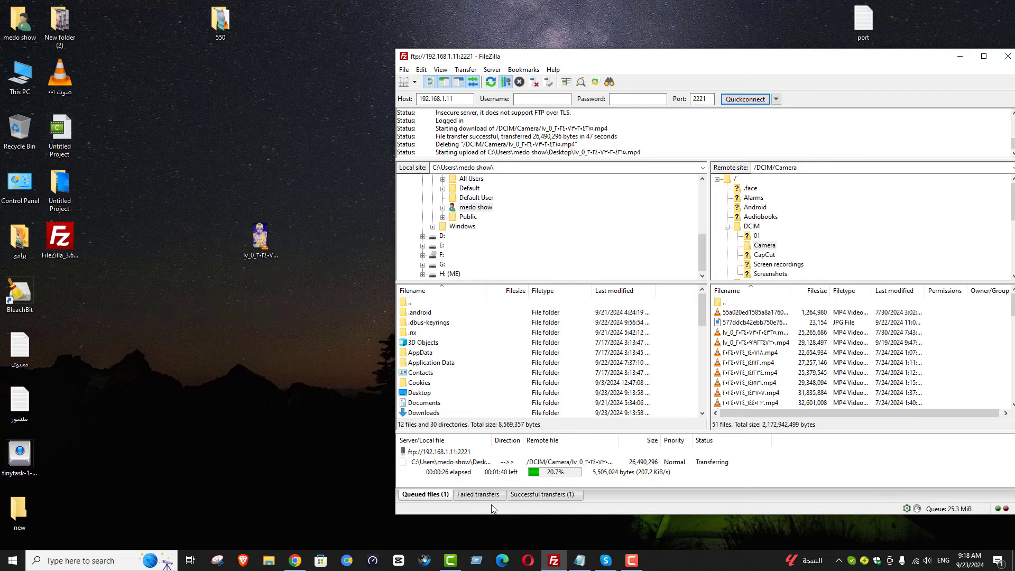